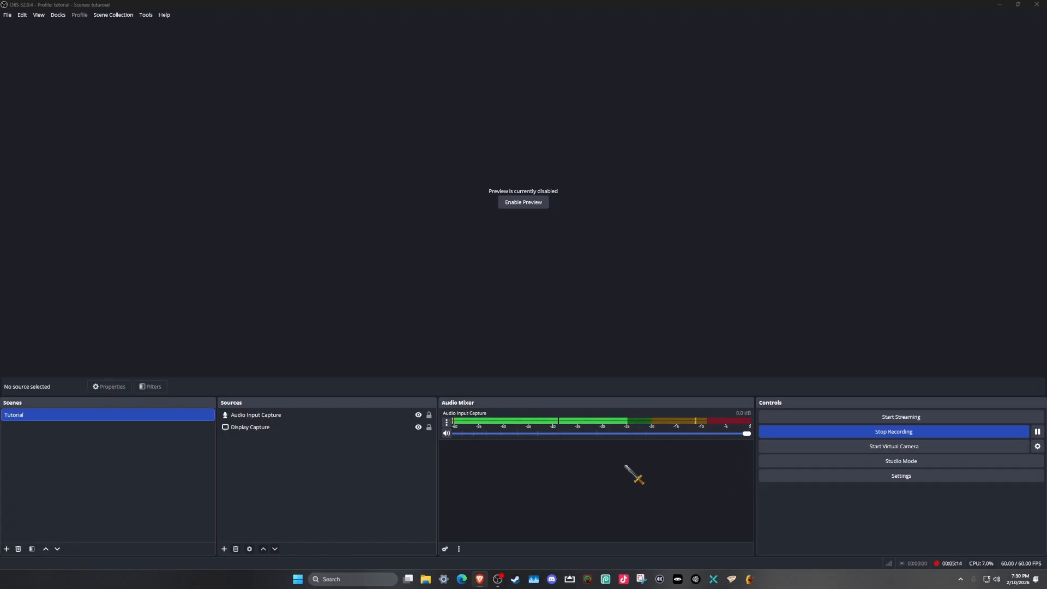
{"action": "left_click", "coordinate": [224, 549]}
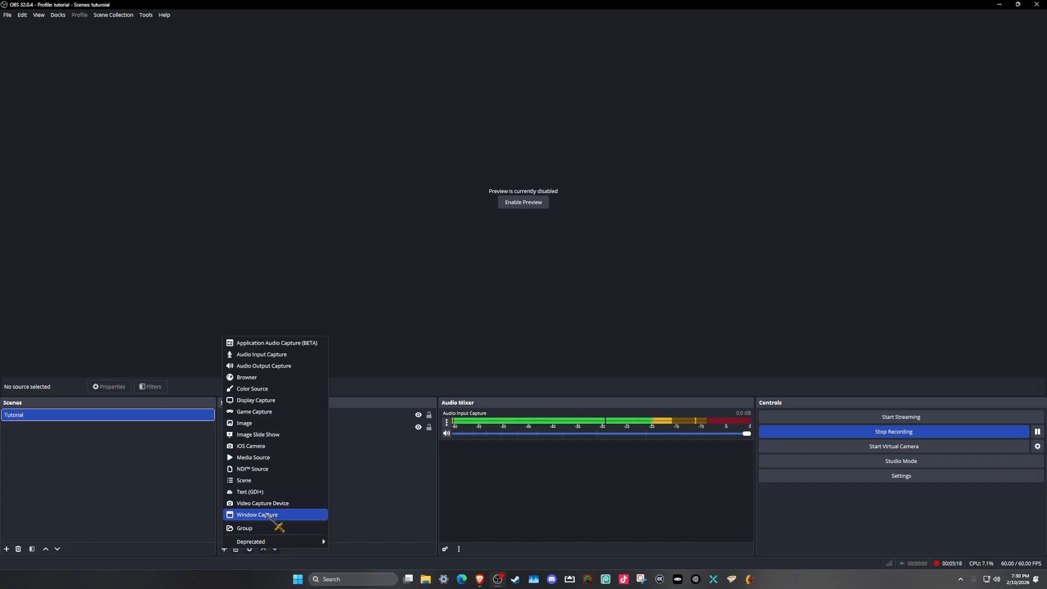
{"action": "left_click", "coordinate": [279, 398]}
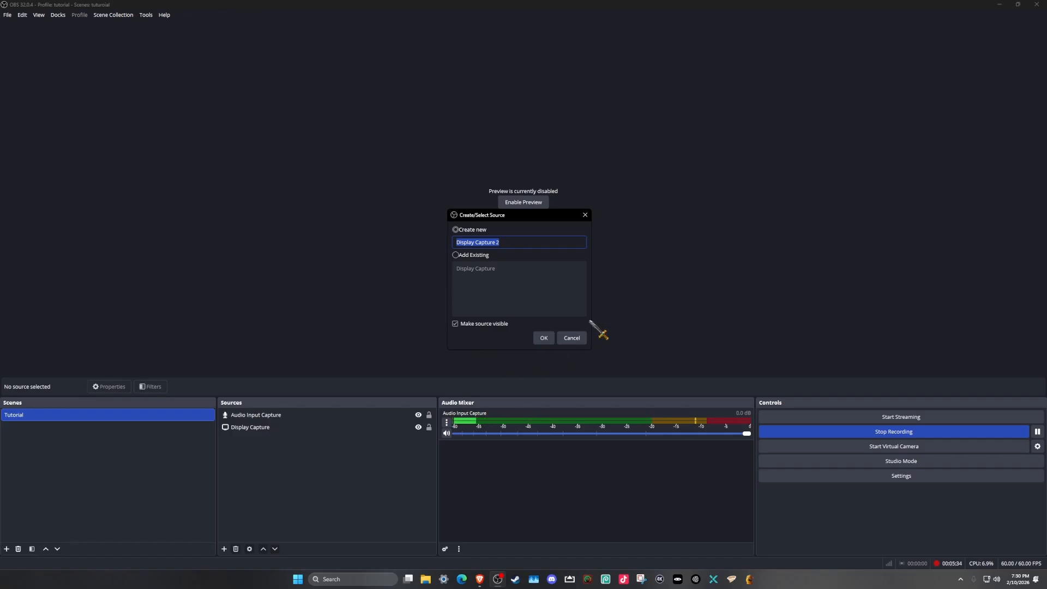
{"action": "left_click", "coordinate": [573, 335]}
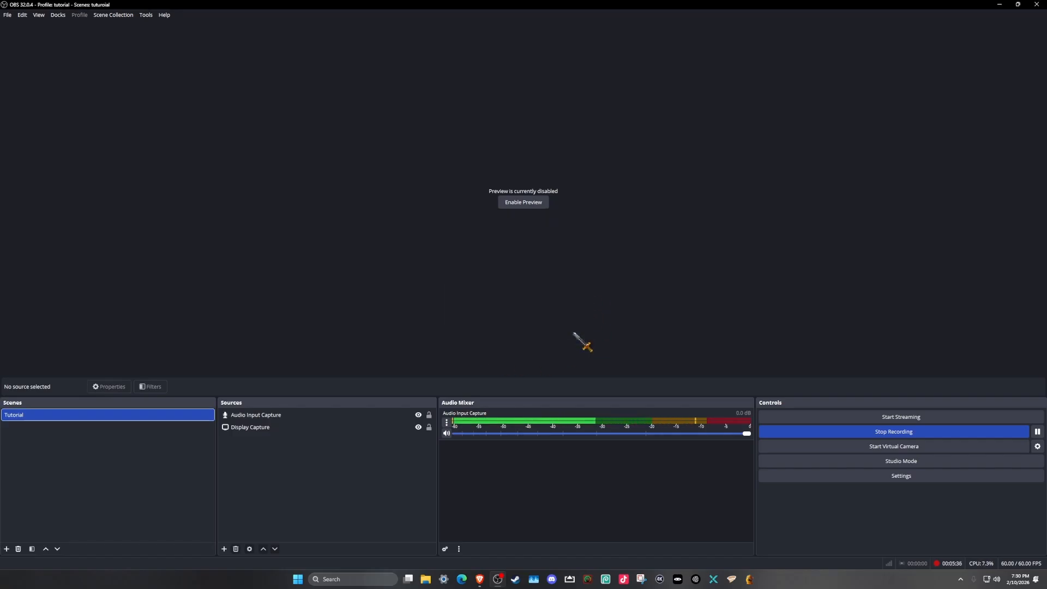
Add a new Game Capture source to the Tutorial scene and keep its mode at Capture any fullscreen application.
{"action": "left_click", "coordinate": [224, 548]}
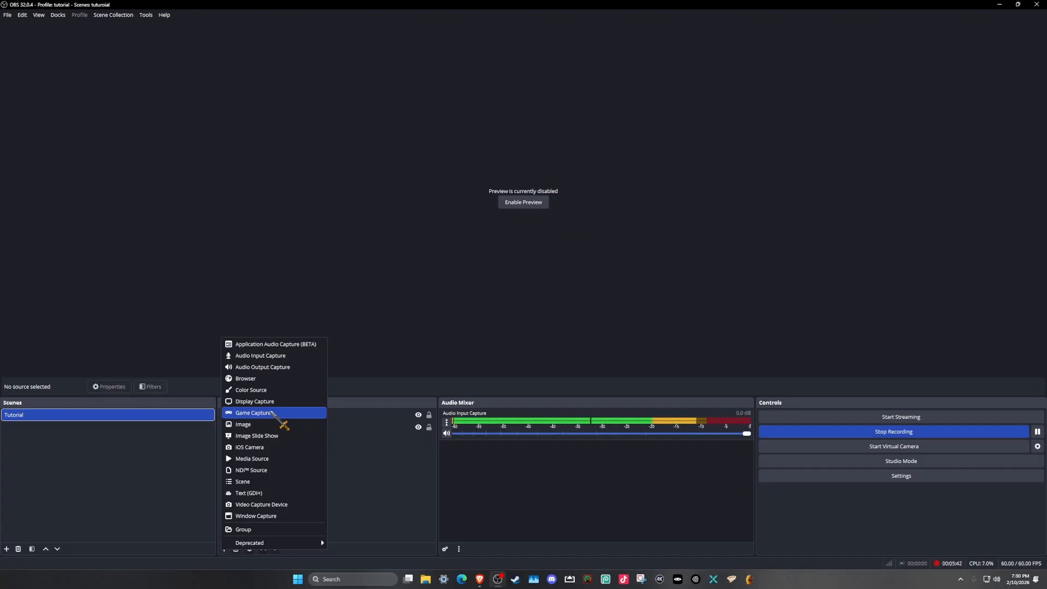
{"action": "left_click", "coordinate": [272, 413]}
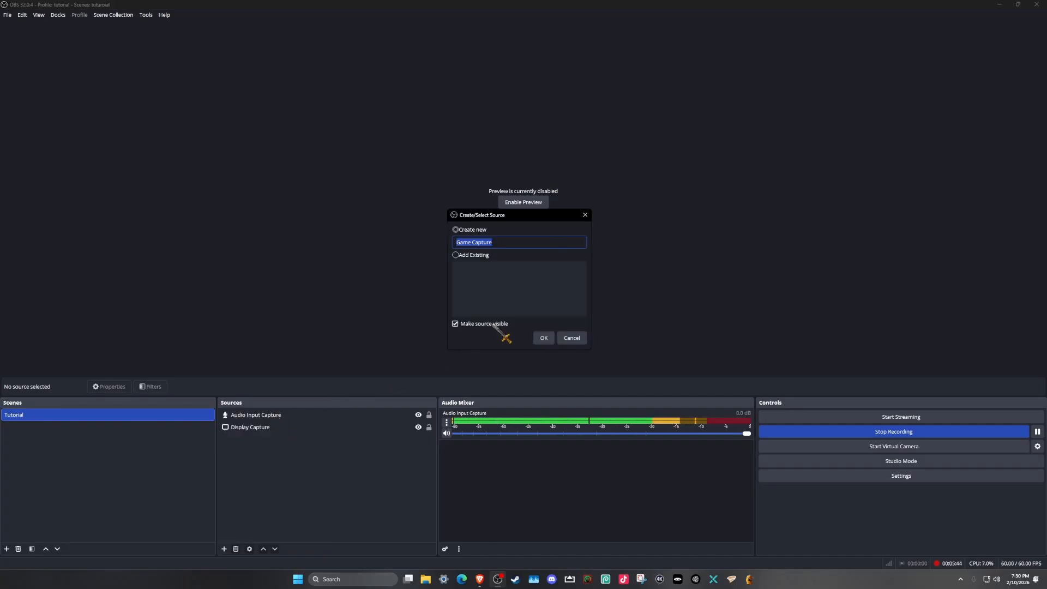
{"action": "left_click", "coordinate": [543, 342]}
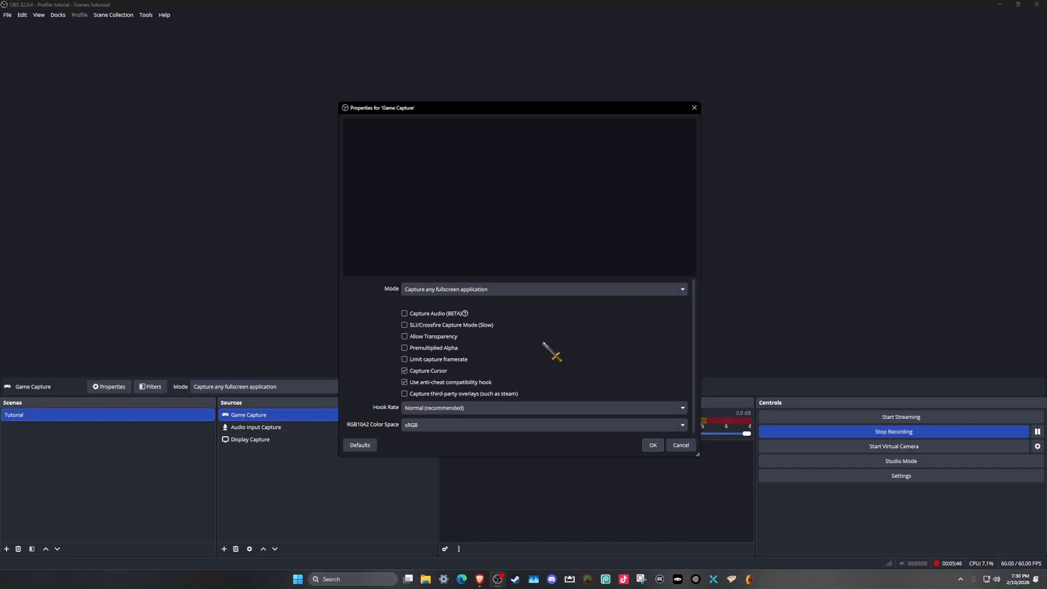
{"action": "left_click", "coordinate": [479, 294]}
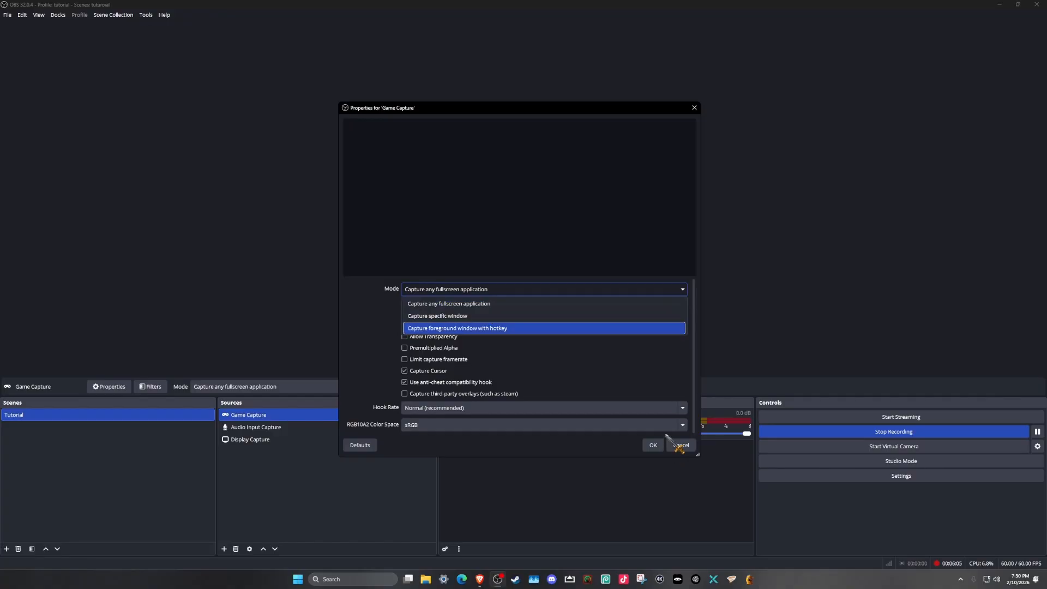
{"action": "left_click", "coordinate": [412, 349]}
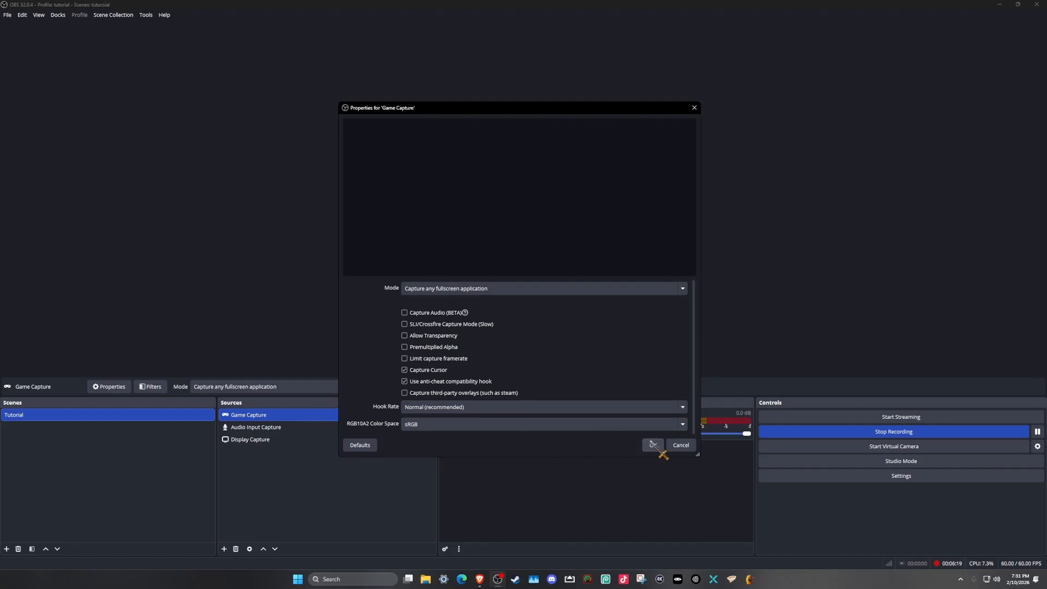
{"action": "left_click", "coordinate": [680, 446]}
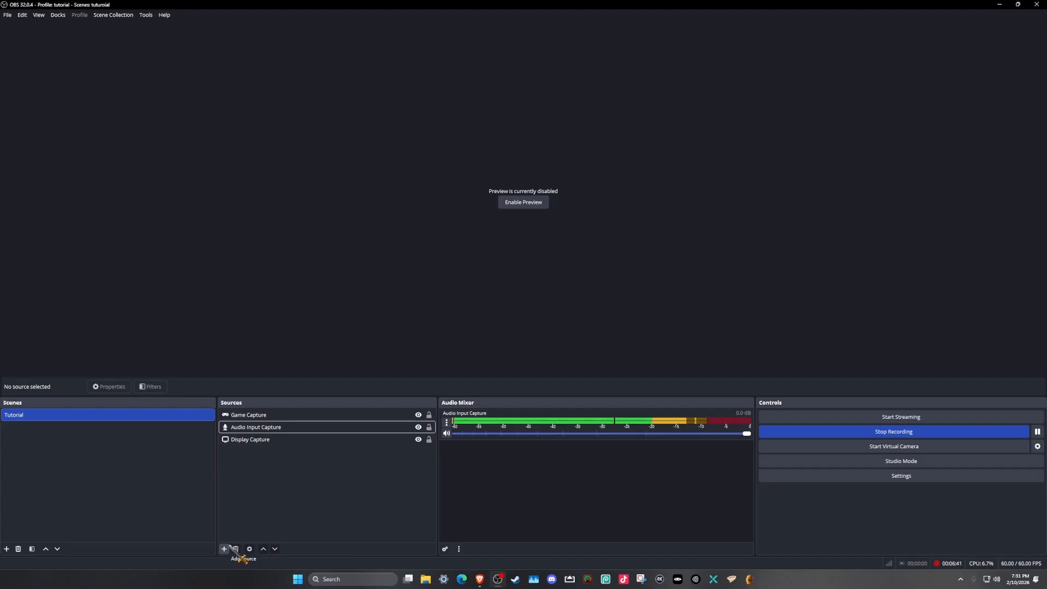
Add a new Video Capture Device source to the Tutorial scene, using the Logitech BRIO camera.
{"action": "left_click", "coordinate": [227, 549]}
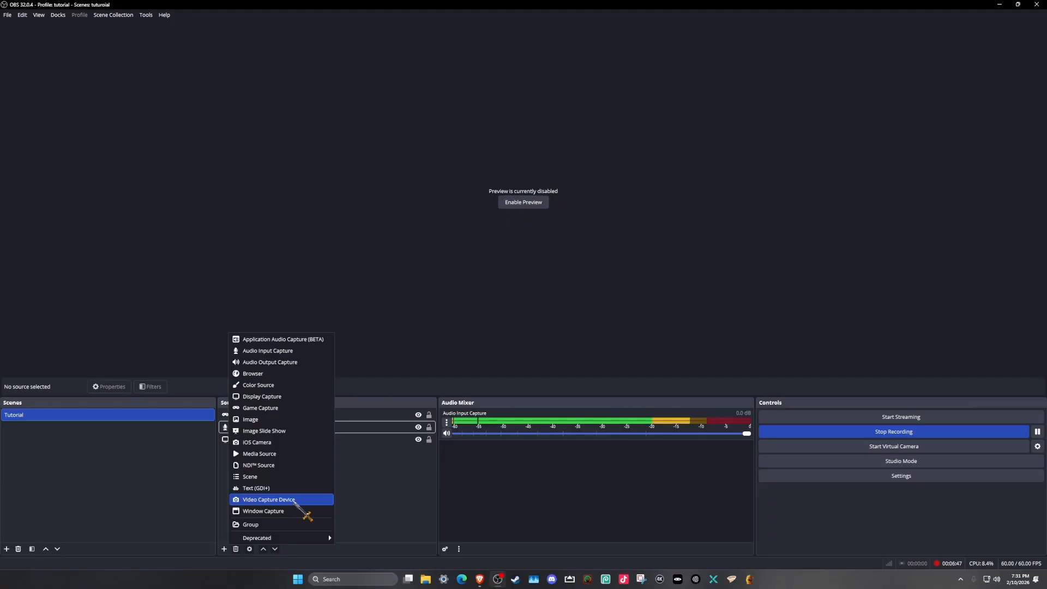
{"action": "left_click", "coordinate": [295, 500]}
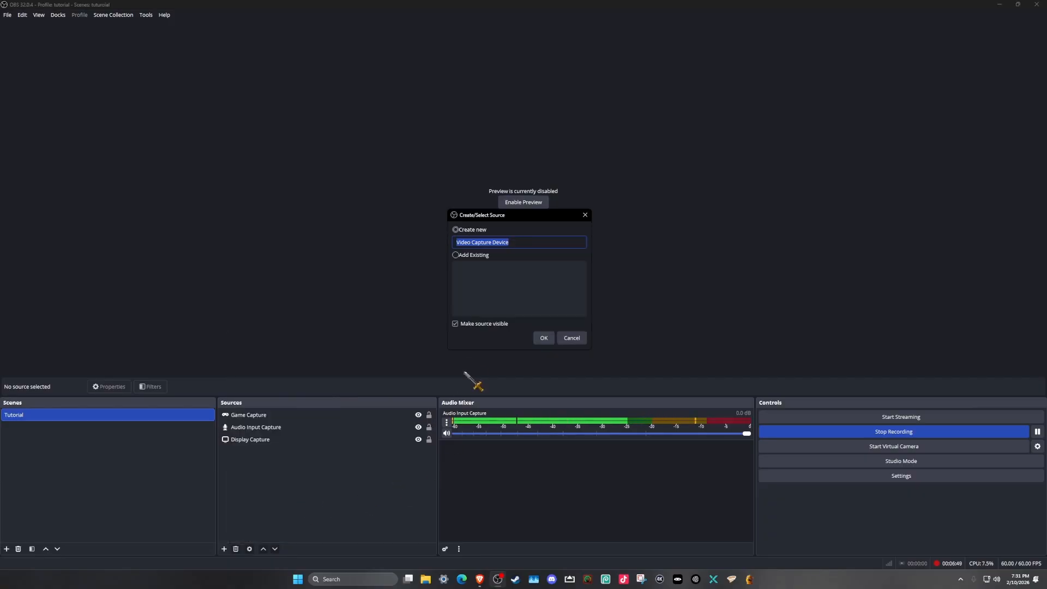
{"action": "left_click", "coordinate": [545, 338]}
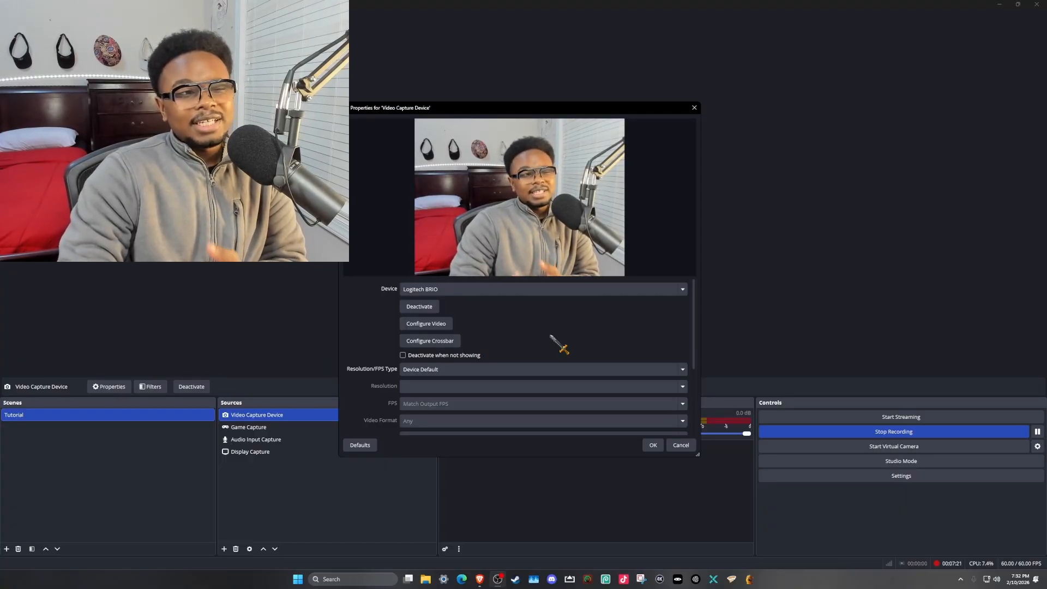
{"action": "scroll", "coordinate": [499, 349], "scroll_direction": "down", "scroll_amount": 1}
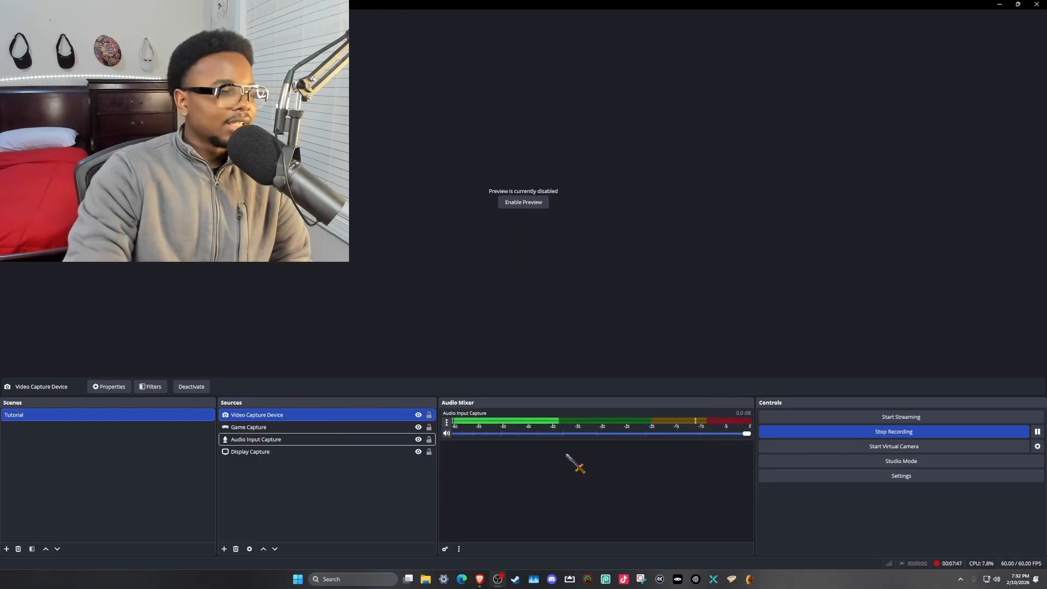
Enable the preview, try enlarging the webcam picture on the canvas and undo the resize.
{"action": "left_click", "coordinate": [523, 202]}
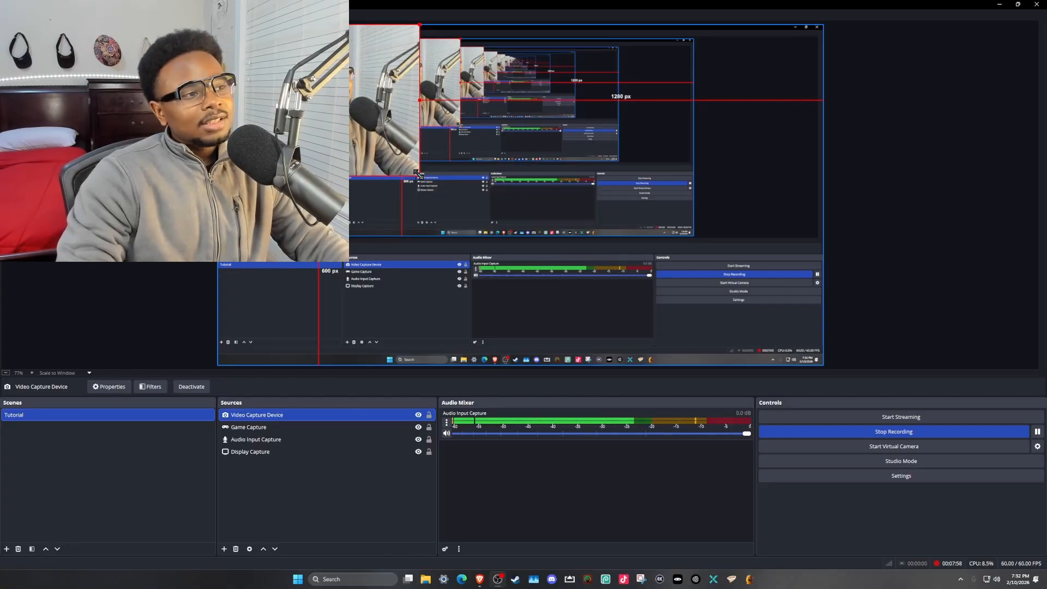
{"action": "left_click_drag", "start_coordinate": [419, 174], "coordinate": [664, 314]}
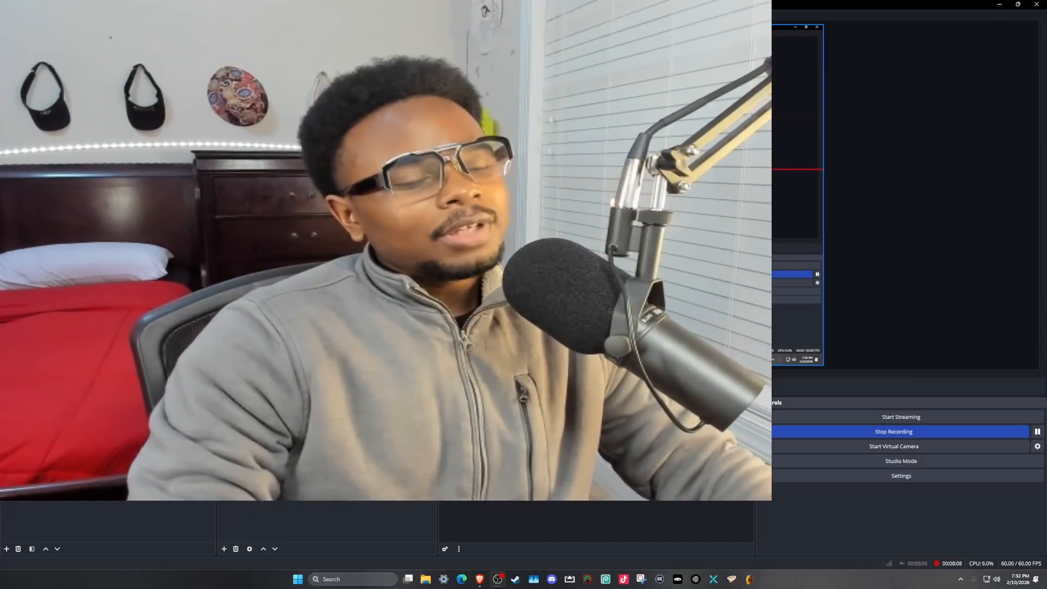
{"action": "key", "text": "ctrl+z"}
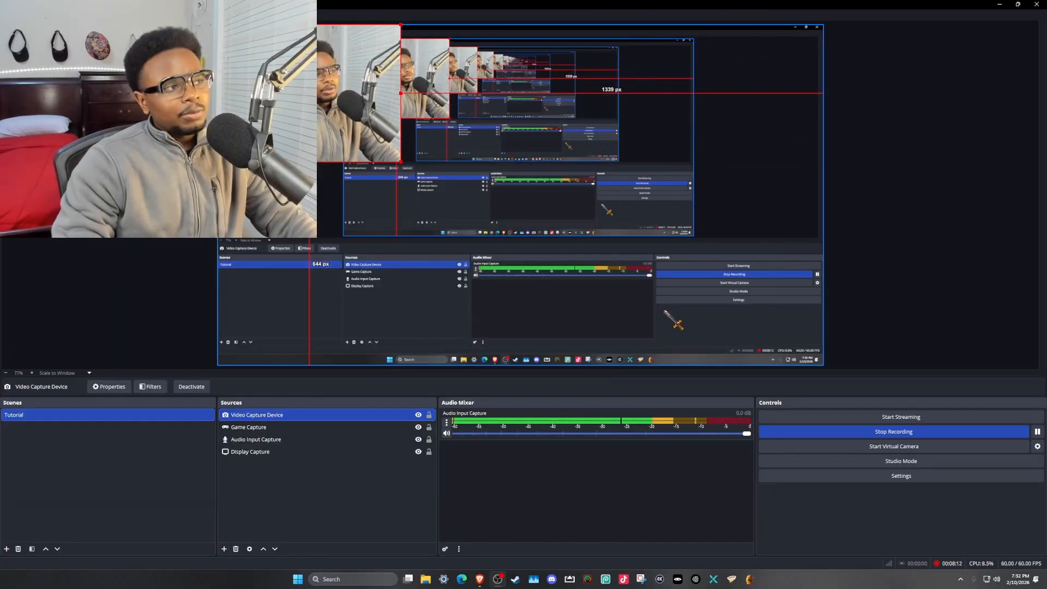
Transform the webcam source so that it fits to the screen.
{"action": "right_click", "coordinate": [393, 156]}
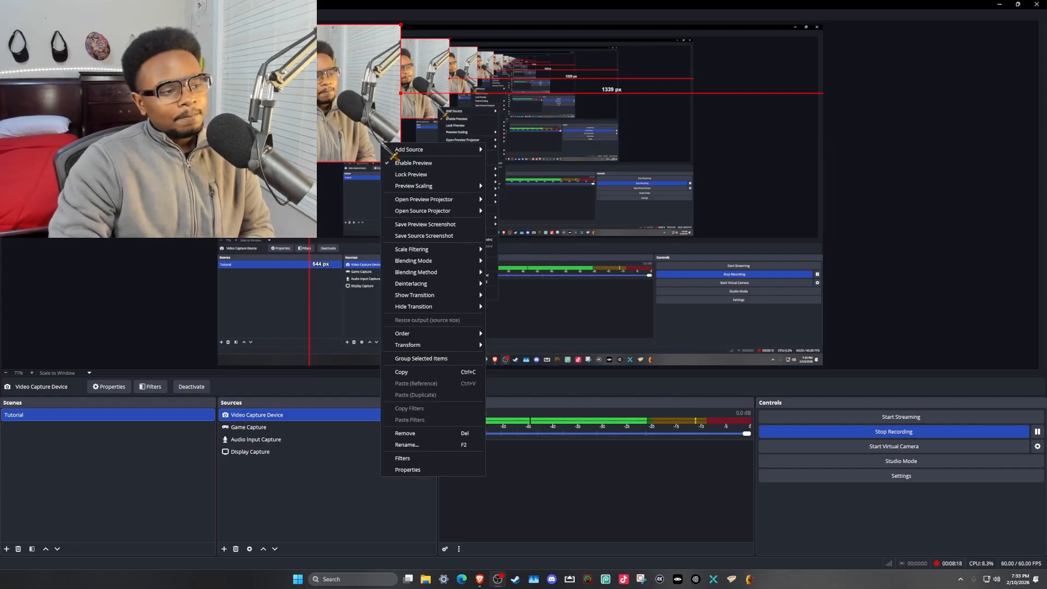
{"action": "mouse_move", "coordinate": [444, 348]}
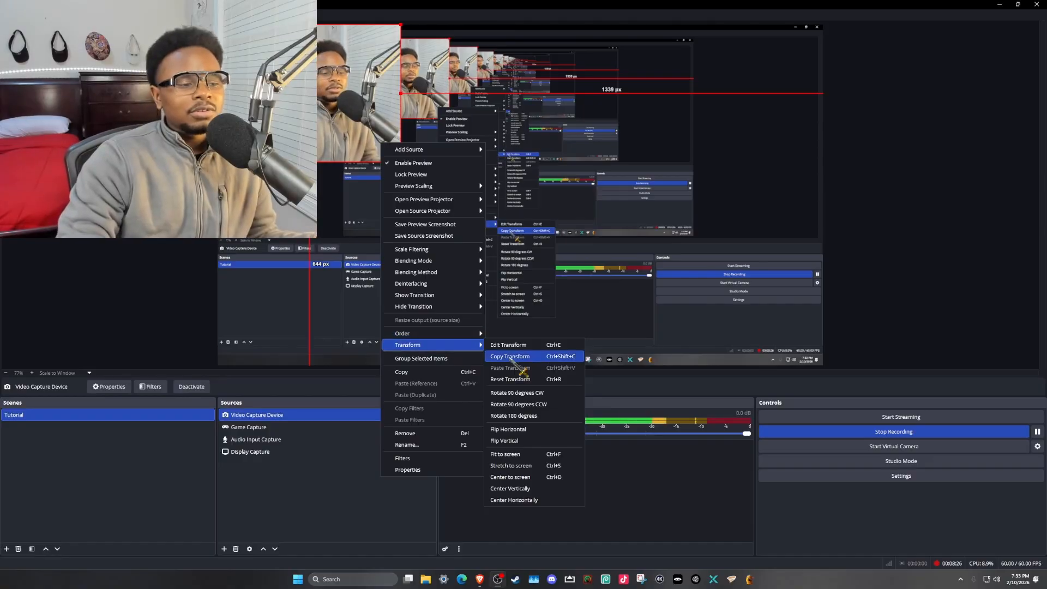
{"action": "left_click", "coordinate": [507, 455]}
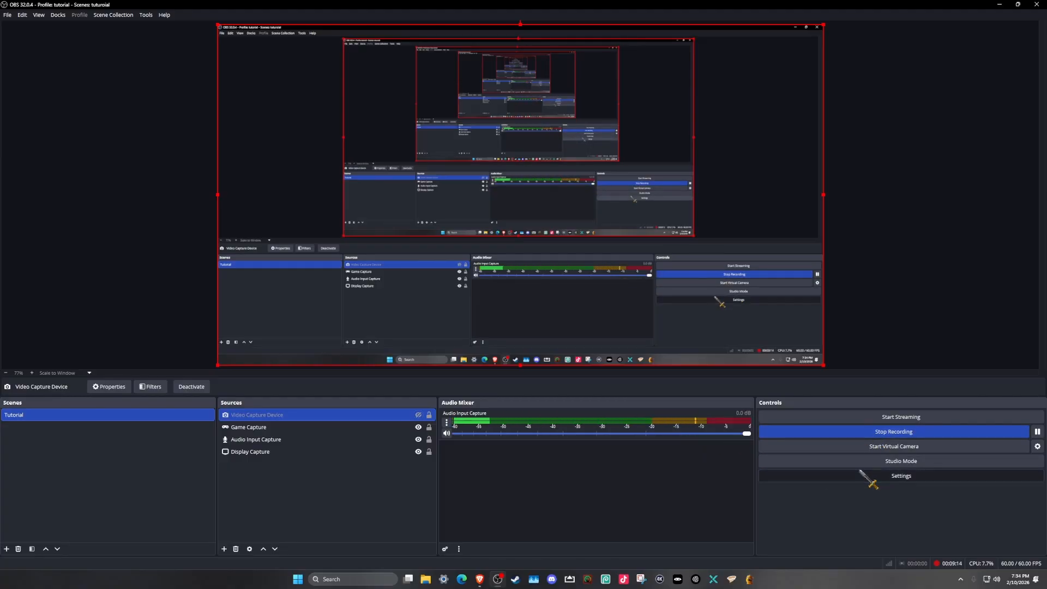
Examine the devices available for Mic/Auxiliary Audio in the audio settings and close the settings without changing the device.
{"action": "left_click", "coordinate": [900, 476]}
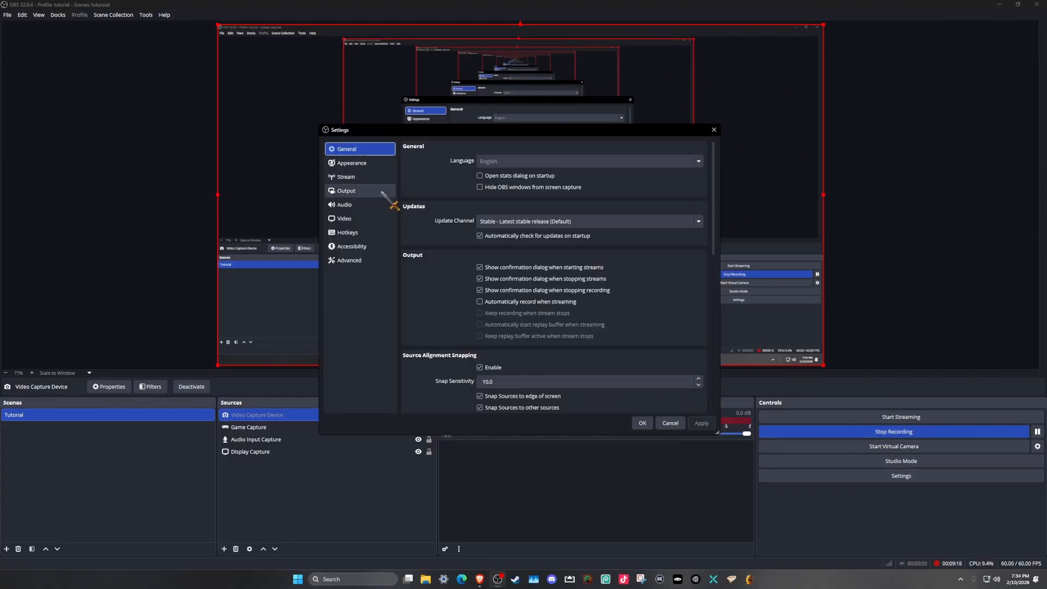
{"action": "left_click", "coordinate": [367, 208]}
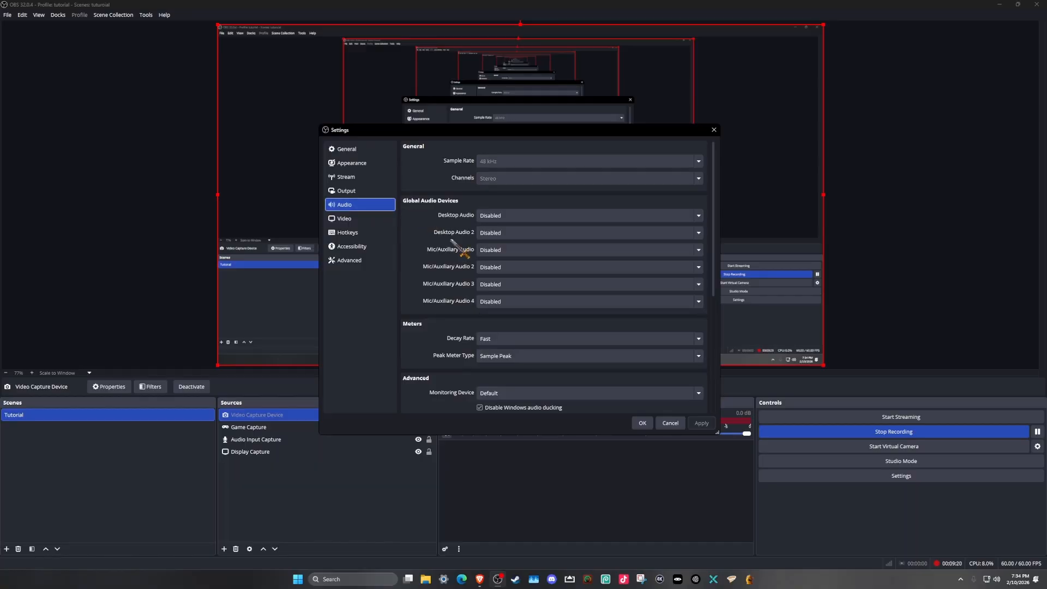
{"action": "left_click", "coordinate": [510, 250]}
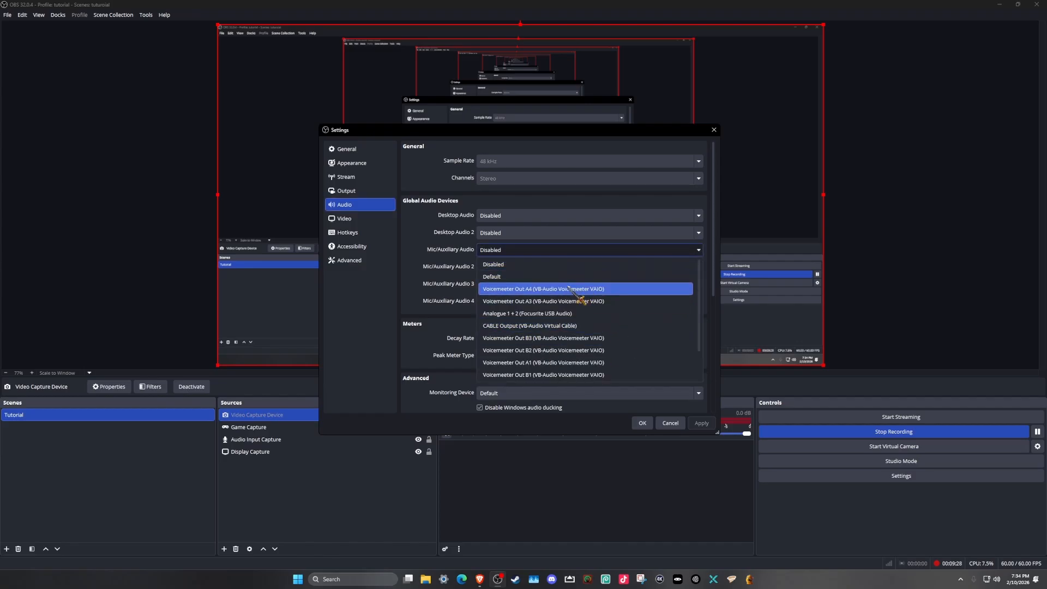
{"action": "scroll", "coordinate": [552, 315], "scroll_direction": "down", "scroll_amount": 1}
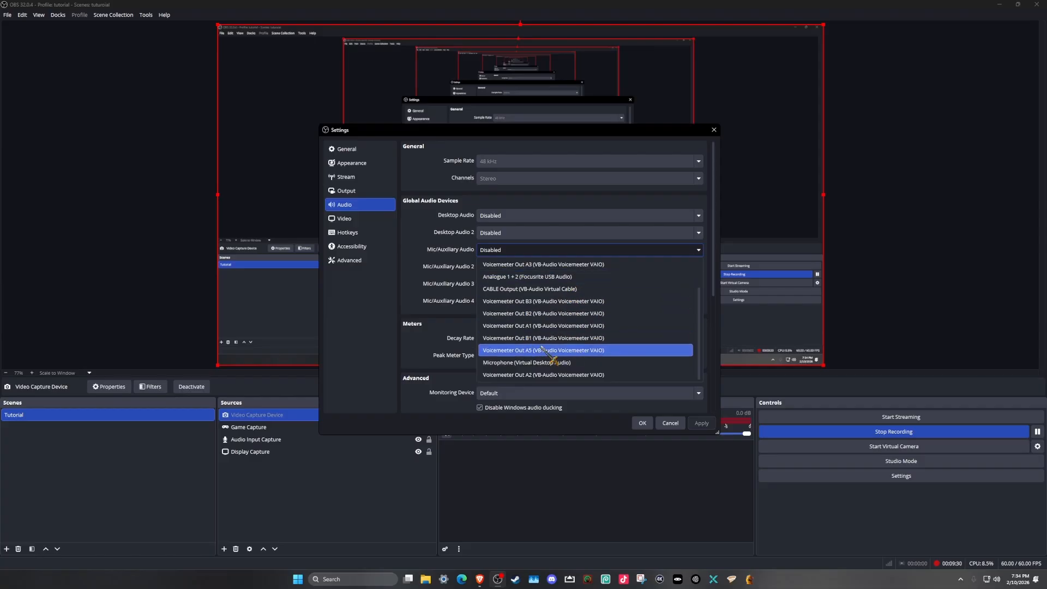
{"action": "left_click", "coordinate": [439, 316]}
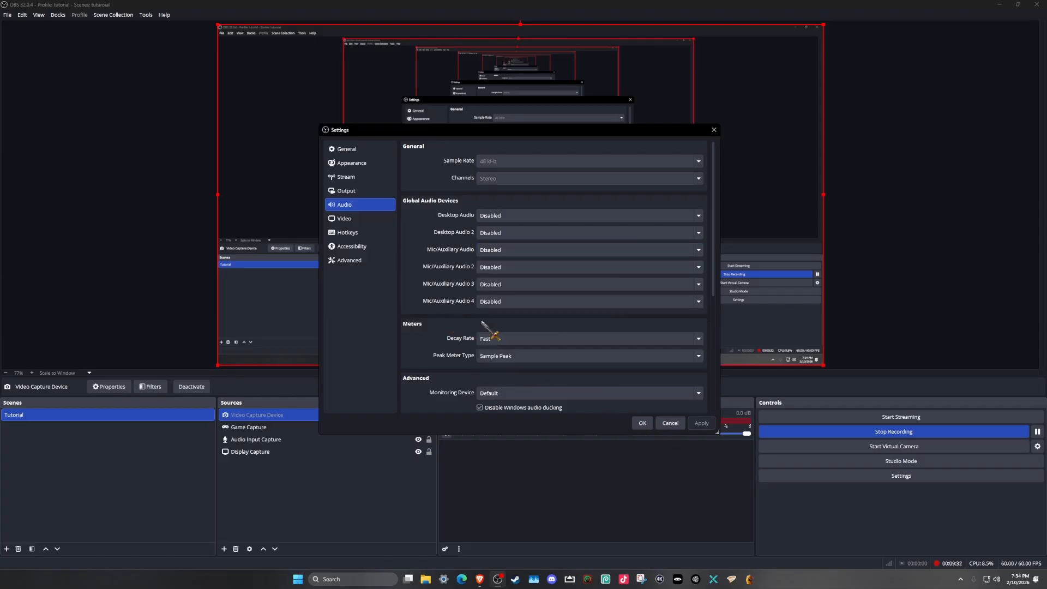
{"action": "left_click", "coordinate": [642, 426]}
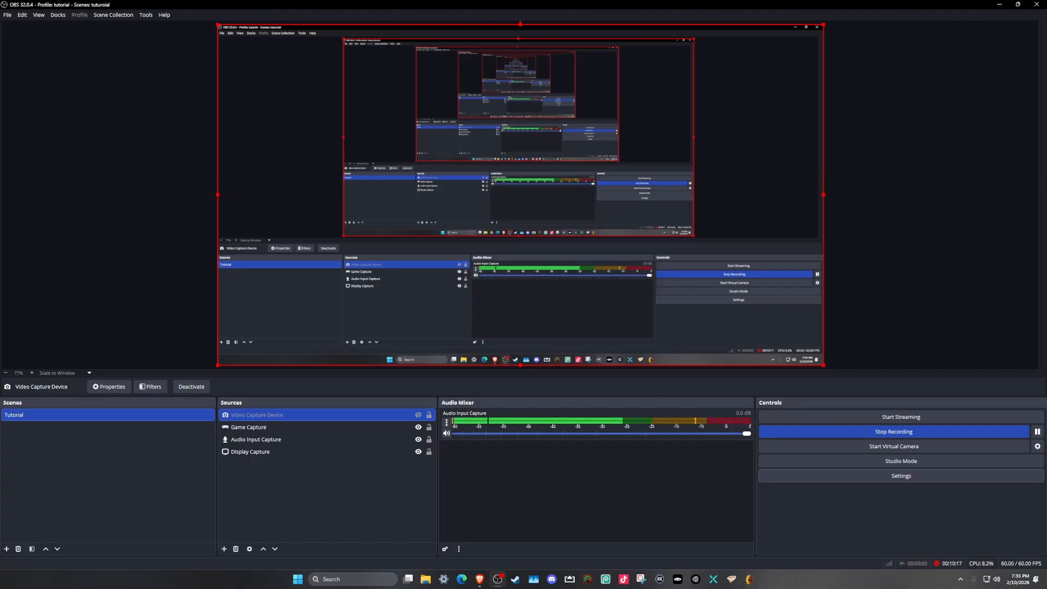
Open the output settings for streaming and recording.
{"action": "left_click", "coordinate": [872, 476]}
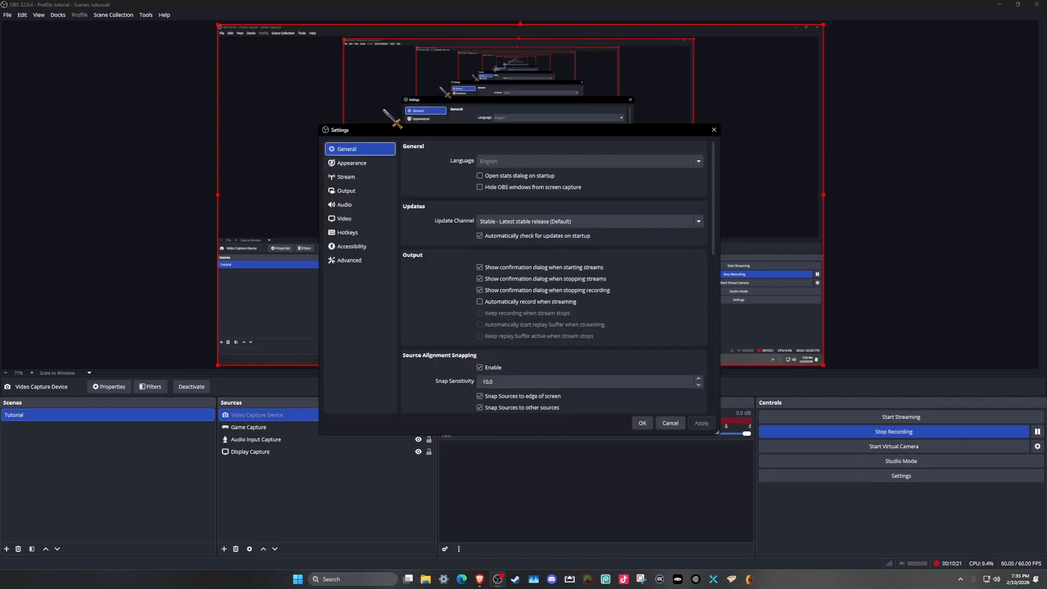
{"action": "left_click", "coordinate": [361, 192]}
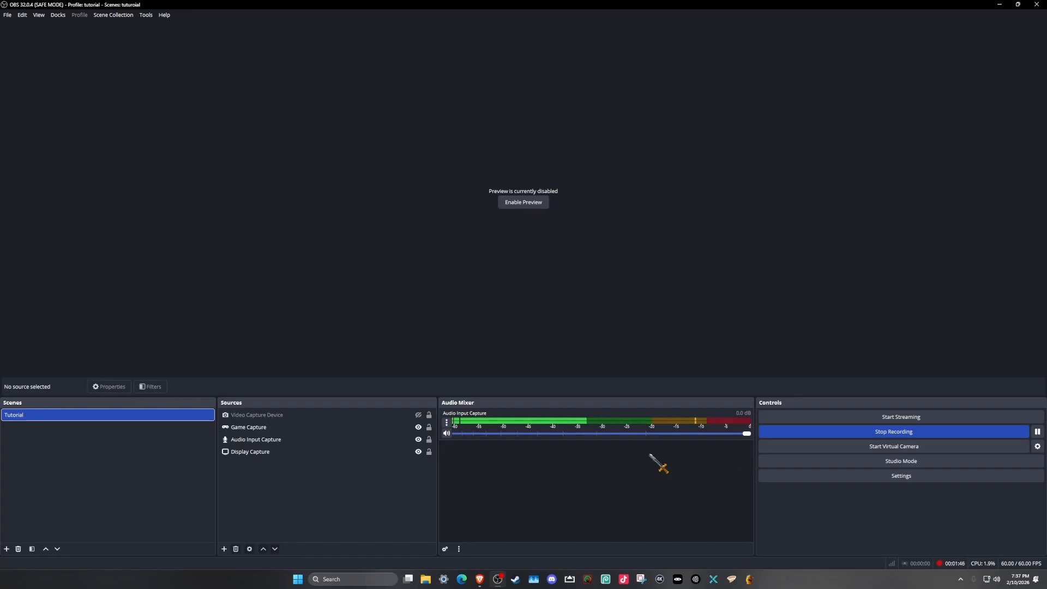
Examine the streaming services offered in the stream settings, keeping Twitch as the service.
{"action": "left_click", "coordinate": [792, 475]}
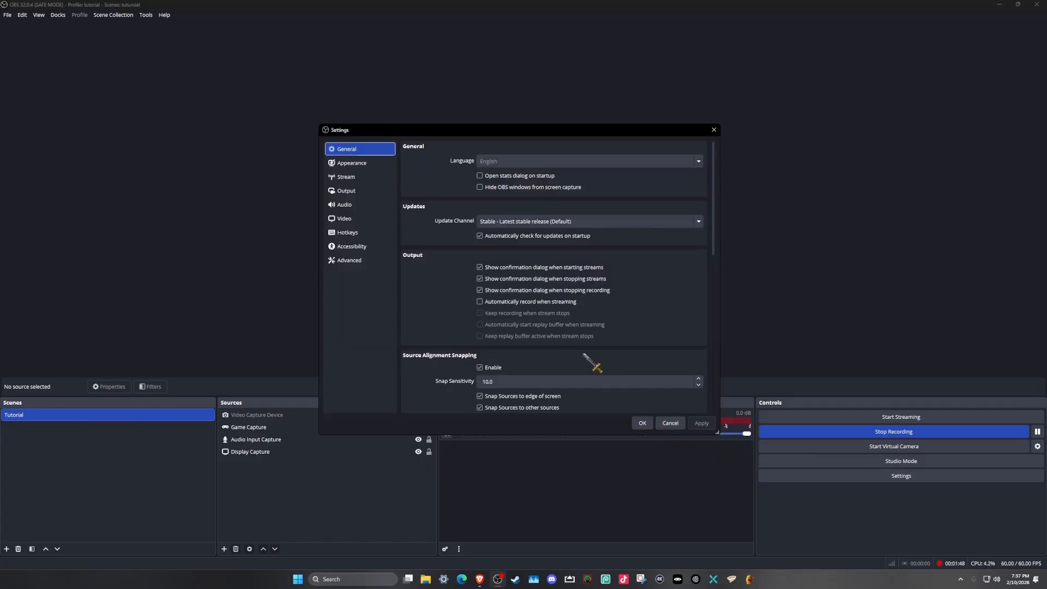
{"action": "left_click", "coordinate": [364, 176]}
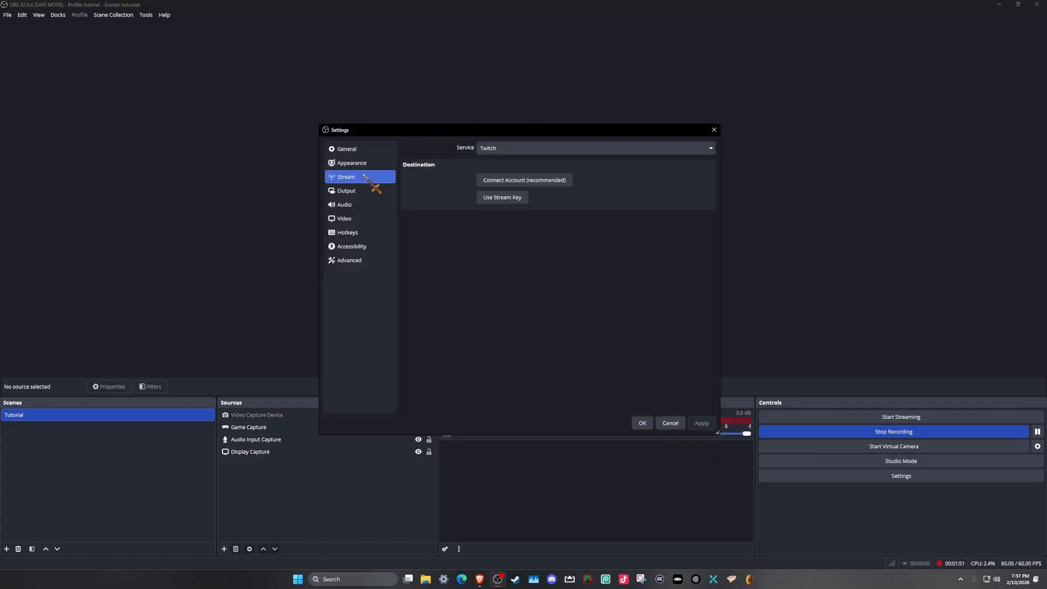
{"action": "left_click", "coordinate": [496, 154]}
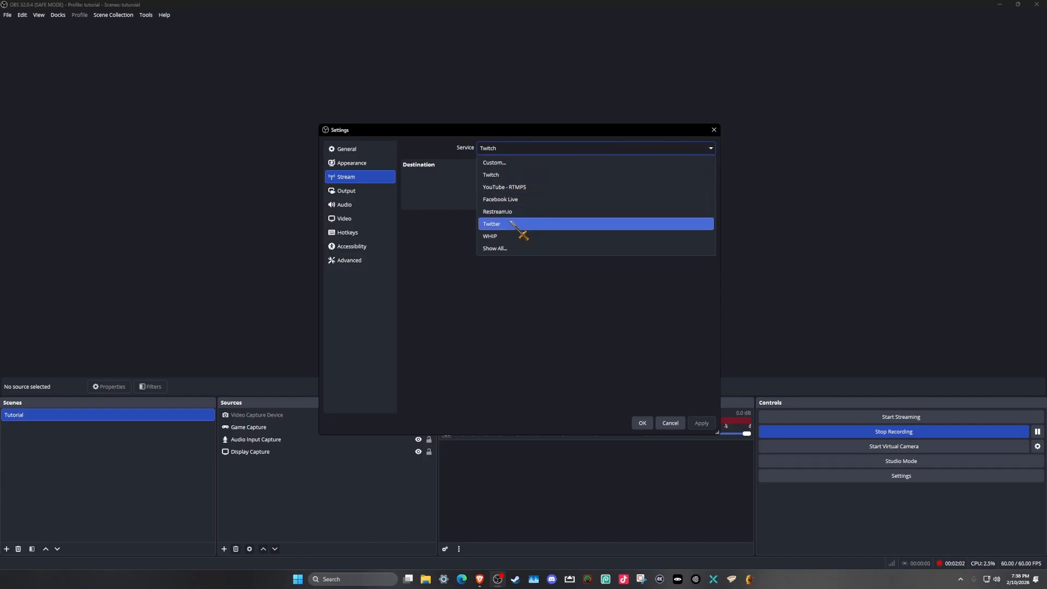
{"action": "left_click", "coordinate": [466, 214]}
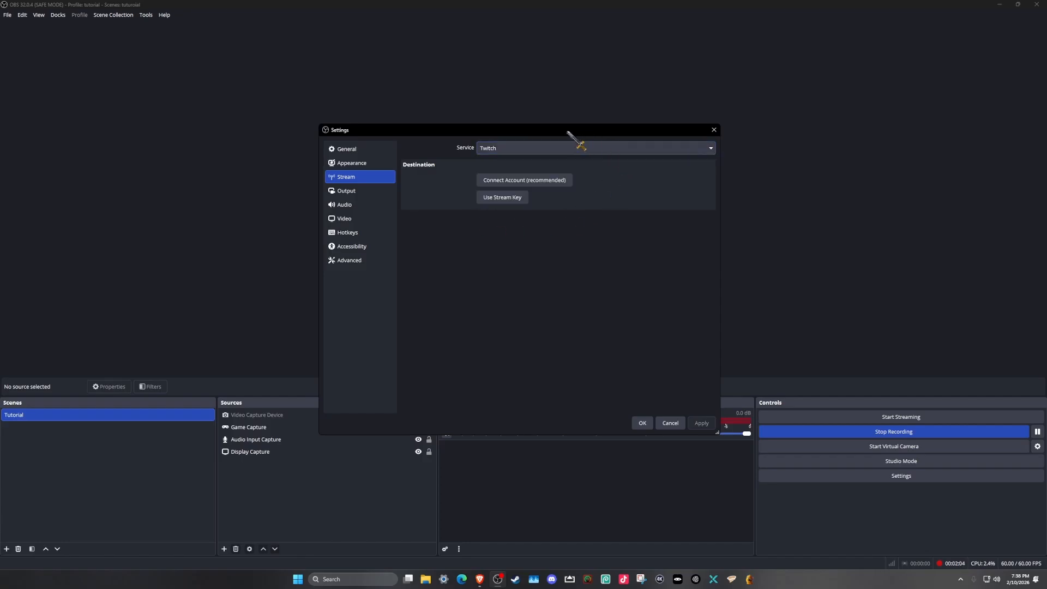